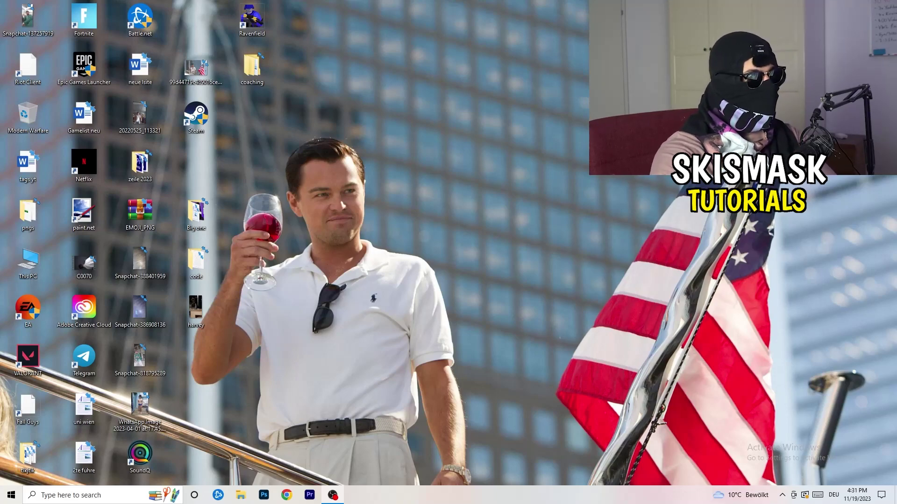
# - Launch NVIDIA Control Panel from the desktop's right-click menu
pyautogui.rightClick(481, 167)
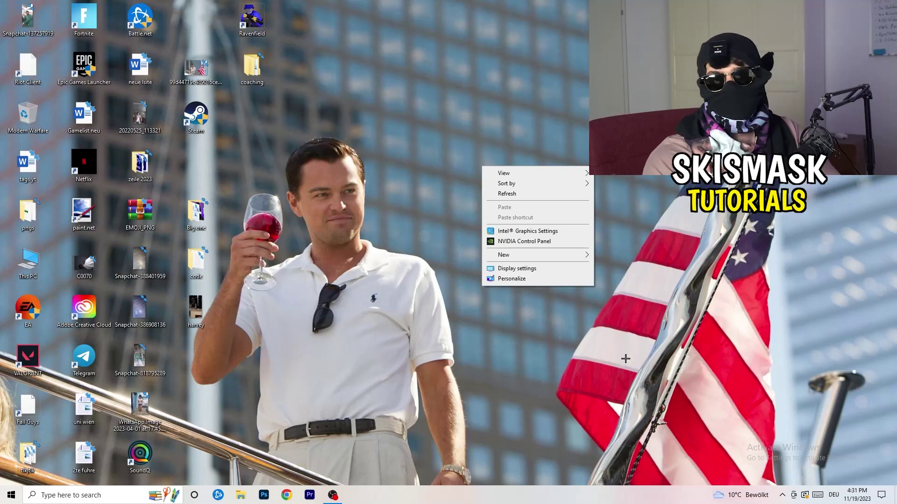
pyautogui.click(523, 241)
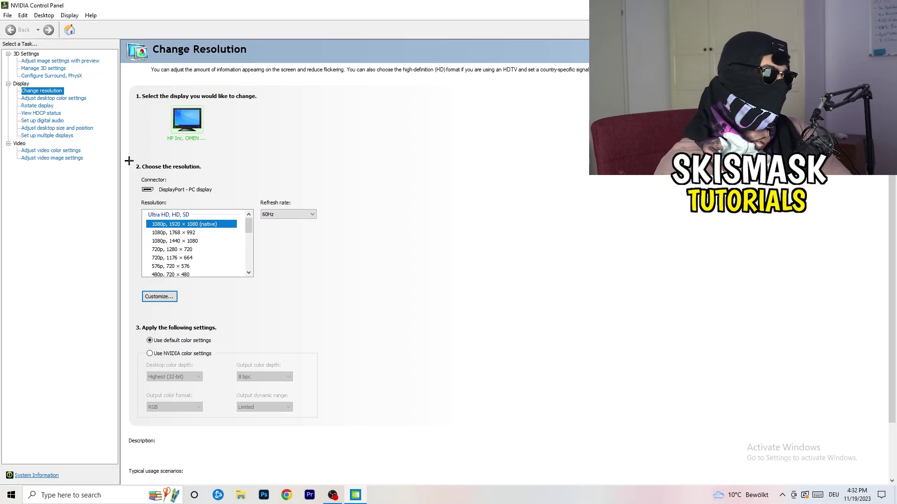
pyautogui.click(159, 297)
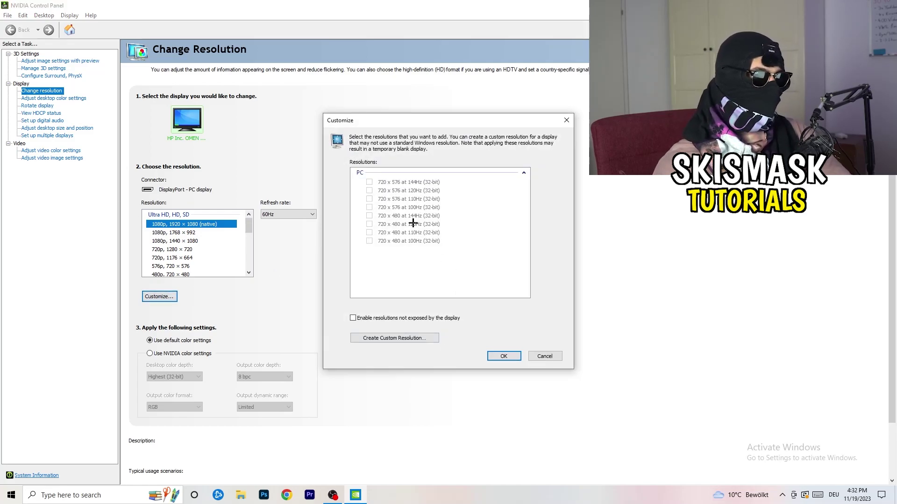
pyautogui.click(411, 339)
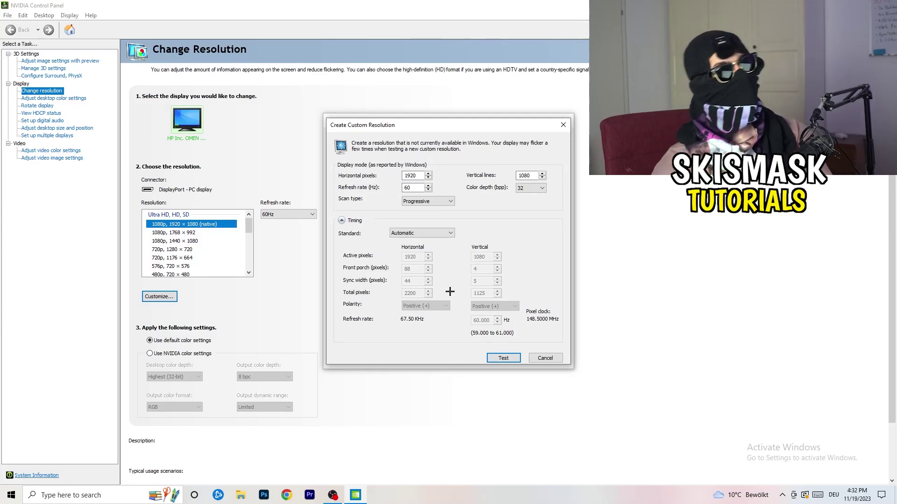
pyautogui.doubleClick(419, 177)
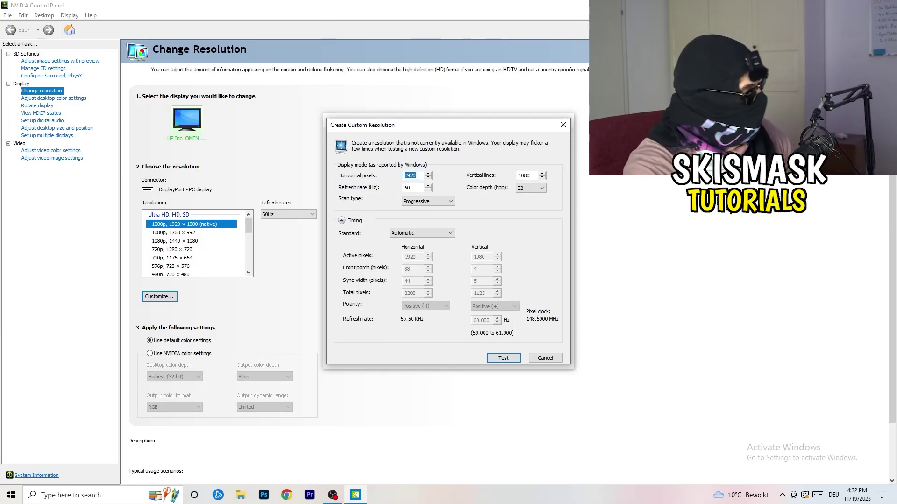
pyautogui.write('1140')
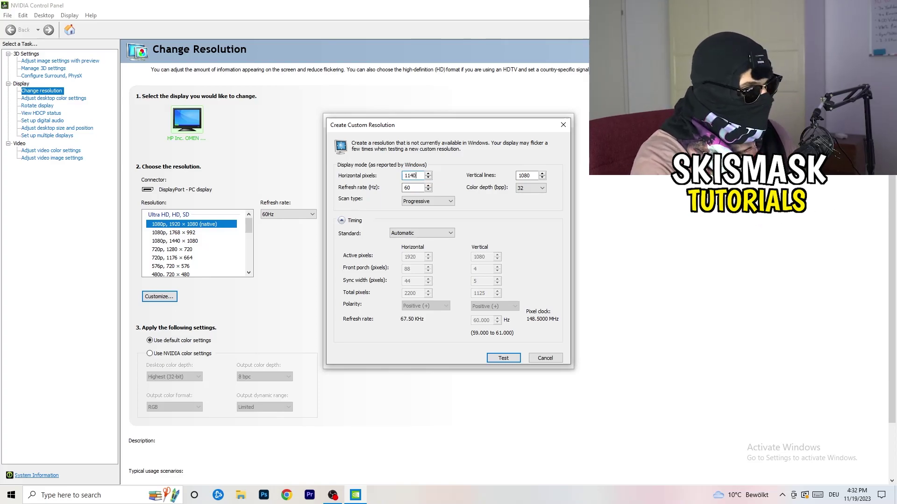
pyautogui.press('BackSpace')
pyautogui.press('BackSpace')
pyautogui.press('BackSpace')
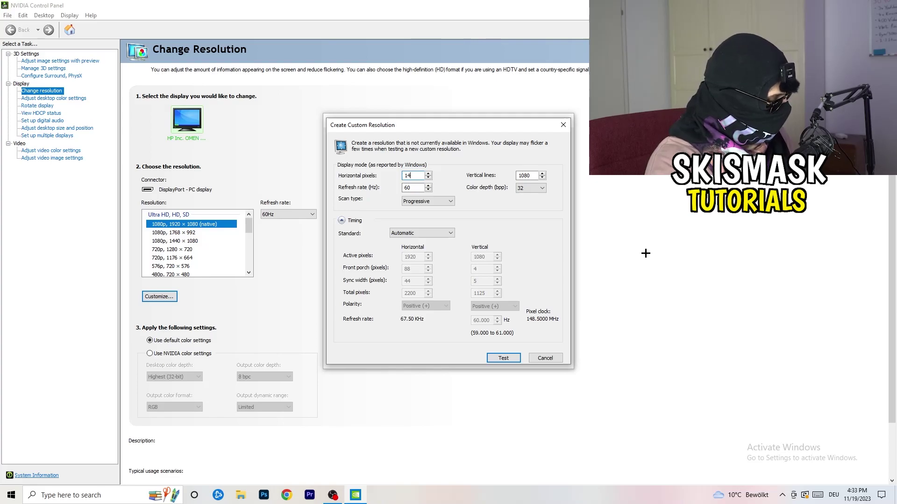
pyautogui.write('440')
pyautogui.doubleClick(526, 176)
pyautogui.write('10')
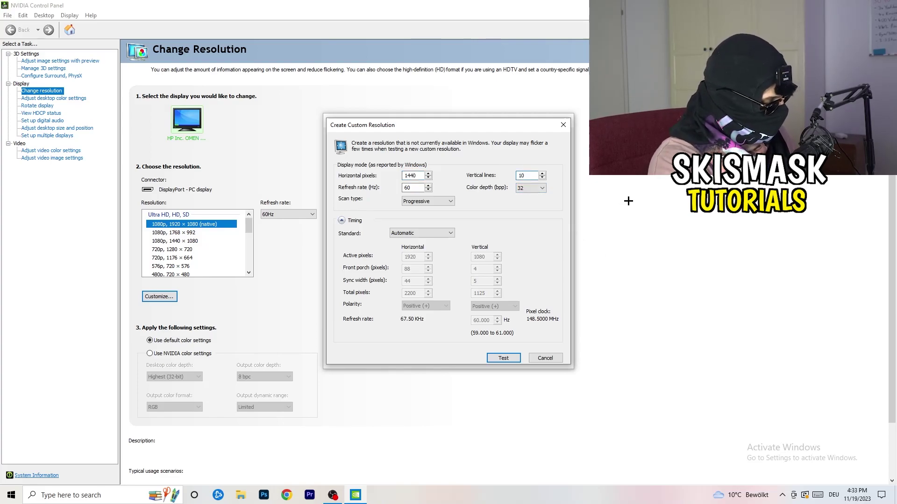
pyautogui.write('40')
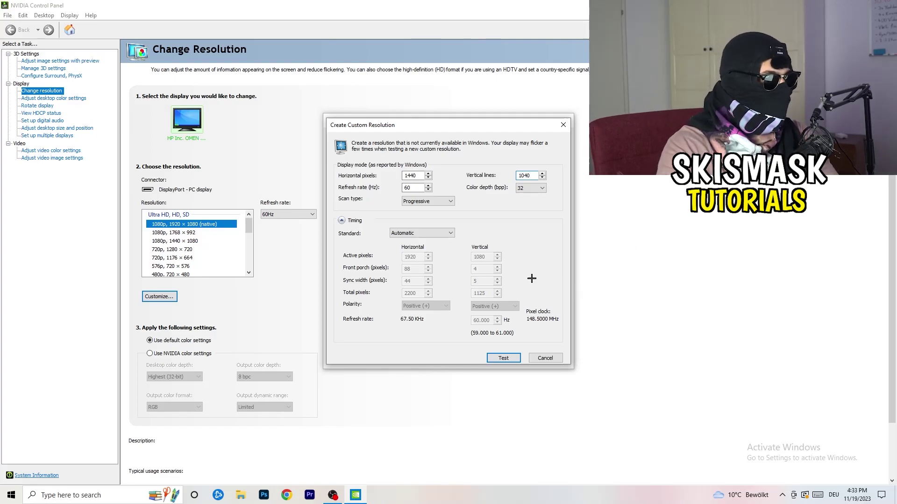
pyautogui.click(426, 201)
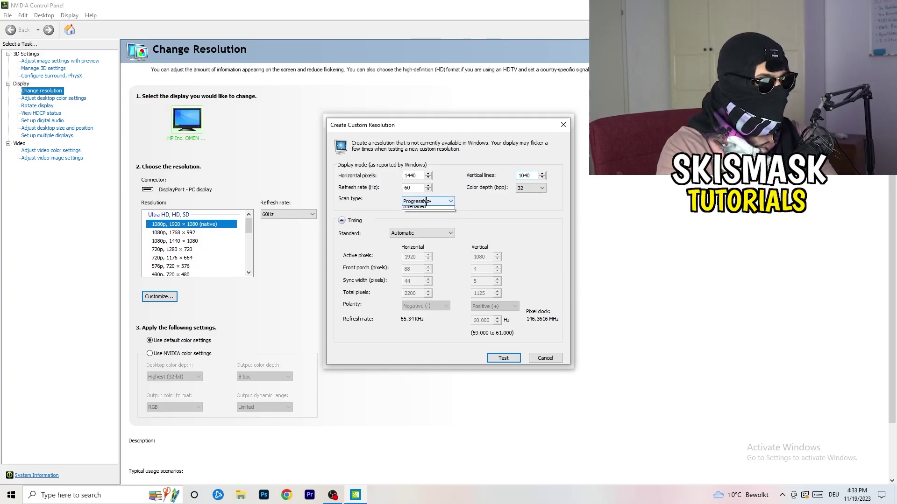
pyautogui.click(487, 206)
pyautogui.click(433, 233)
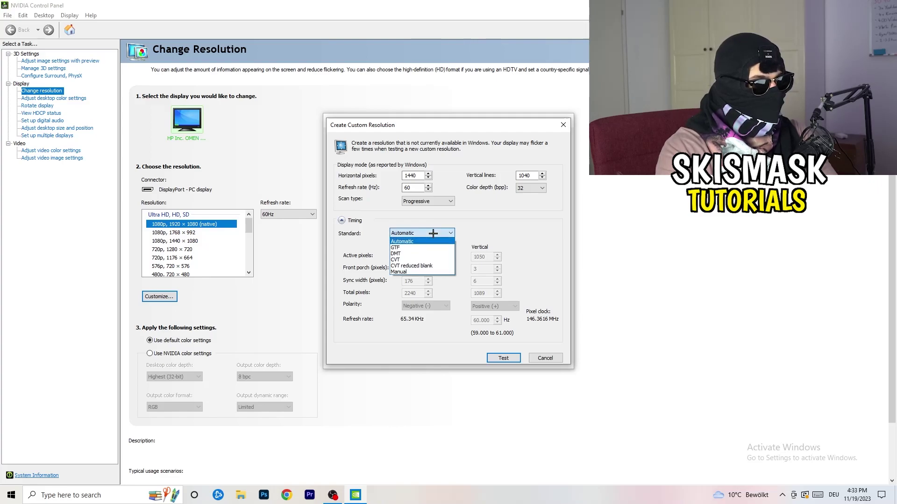
pyautogui.click(493, 240)
pyautogui.click(418, 235)
pyautogui.click(523, 232)
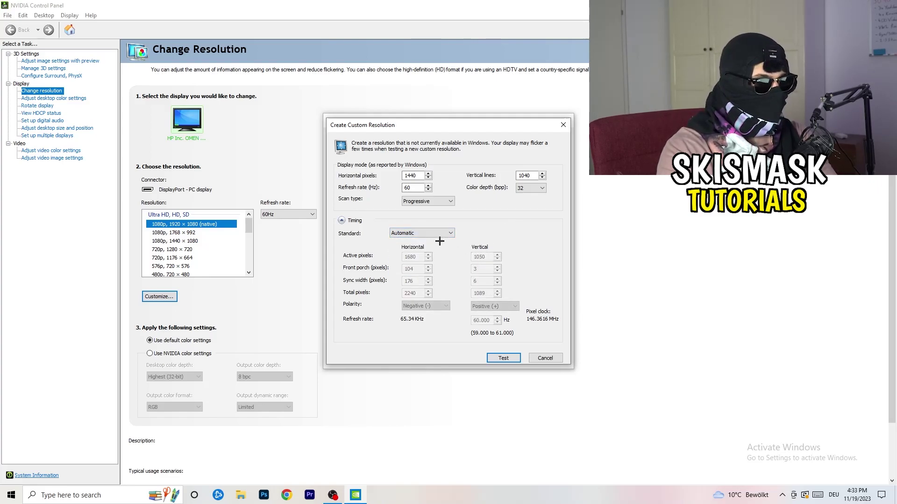
pyautogui.click(419, 233)
pyautogui.click(424, 264)
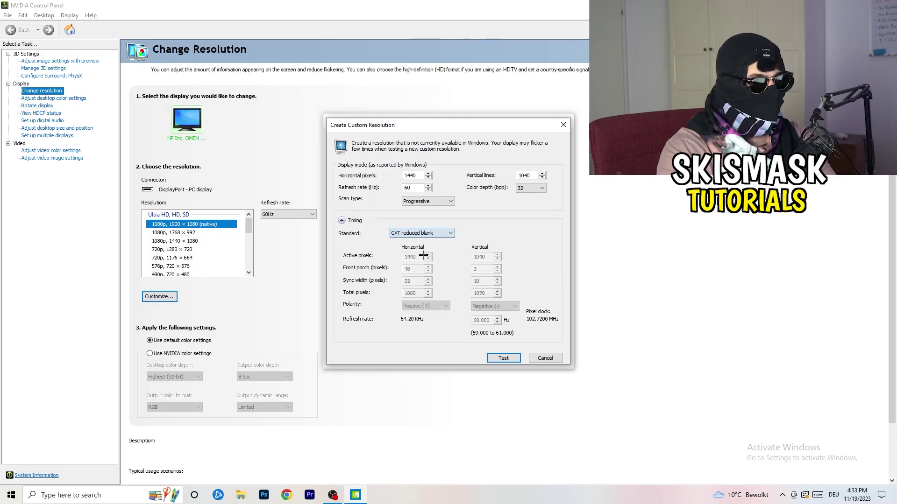
# - Close the custom resolution windows and NVIDIA Control Panel, then launch Windows Settings from Start
pyautogui.click(565, 125)
pyautogui.click(567, 121)
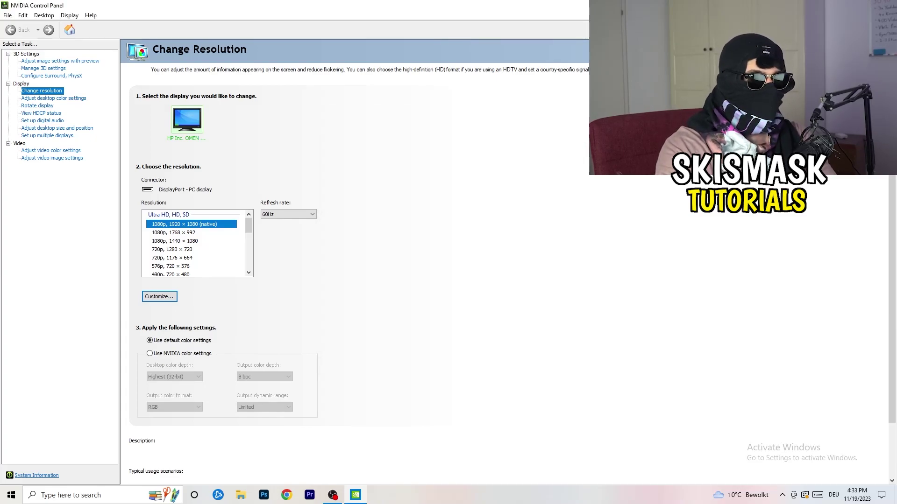
pyautogui.hotkey('alt', 'F4')
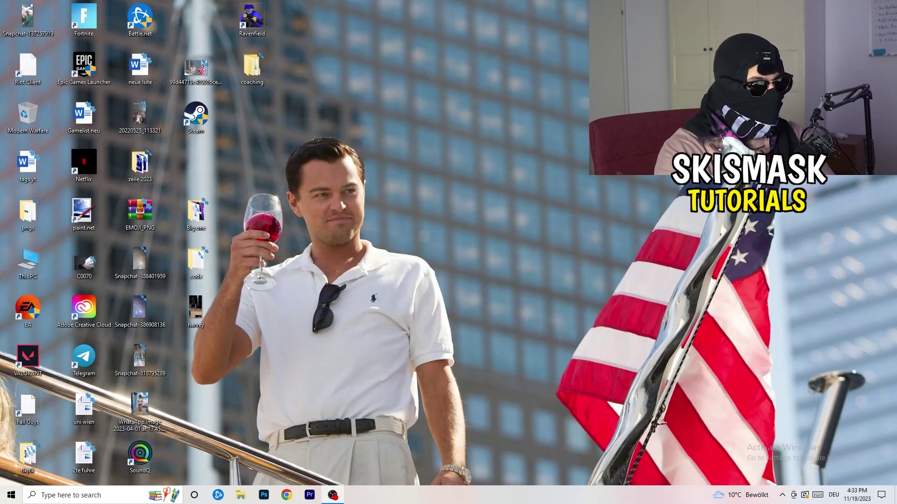
pyautogui.click(12, 495)
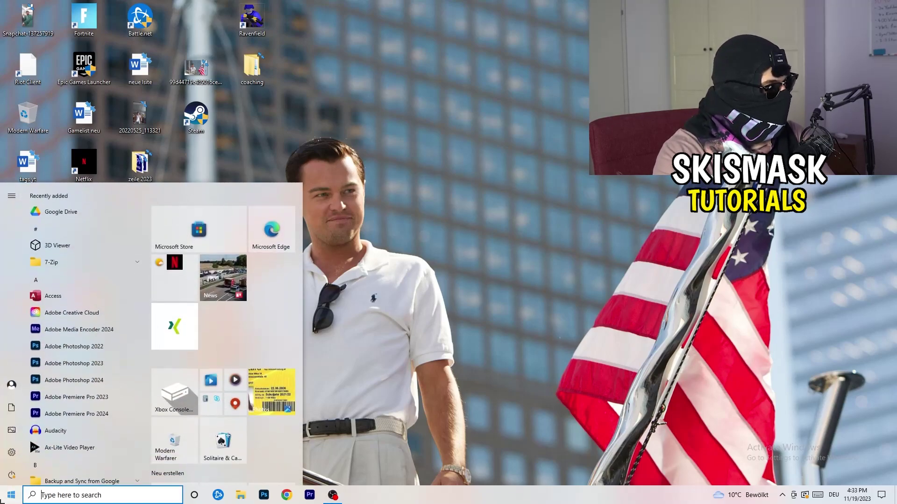
pyautogui.click(13, 452)
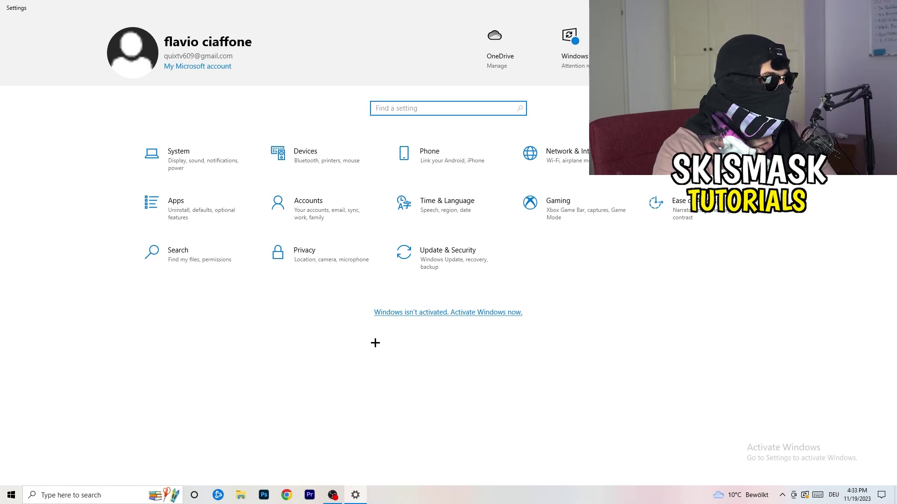
# - Check the Display page shows 1920 × 1080 (Recommended) and keep scaling at 100%
pyautogui.click(198, 169)
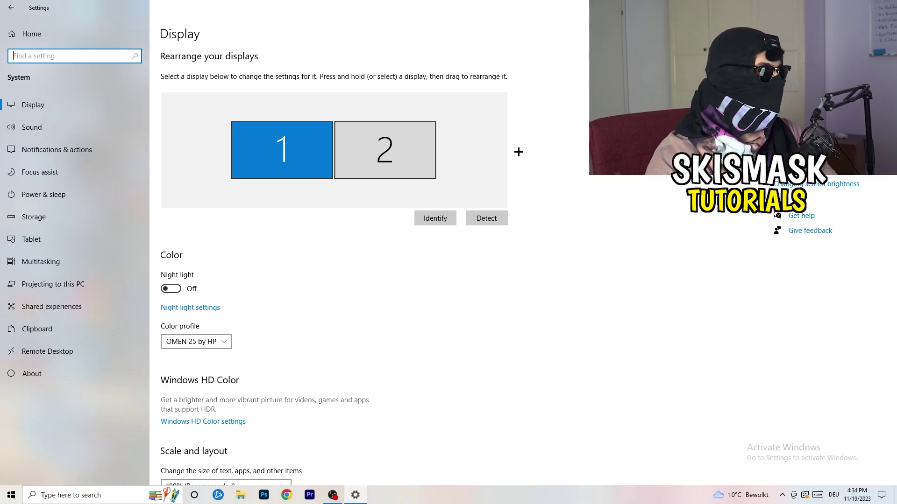
pyautogui.scroll(-5, 302, 234)
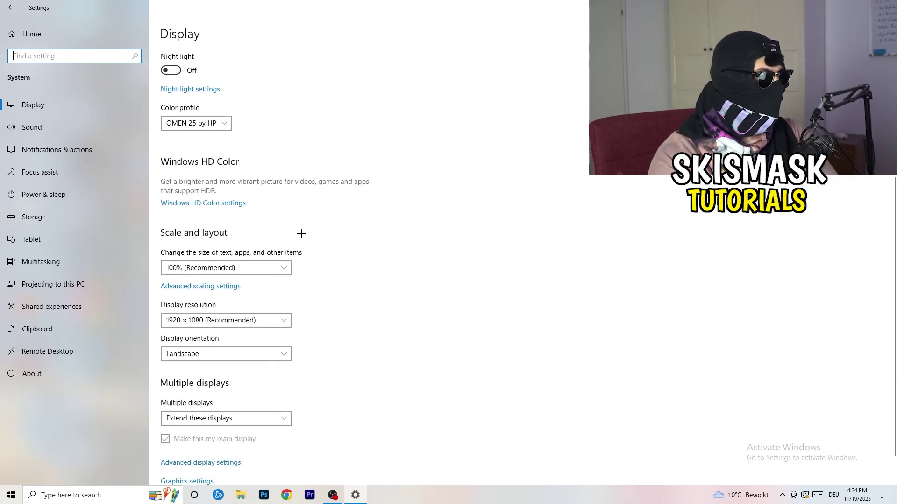
pyautogui.click(220, 124)
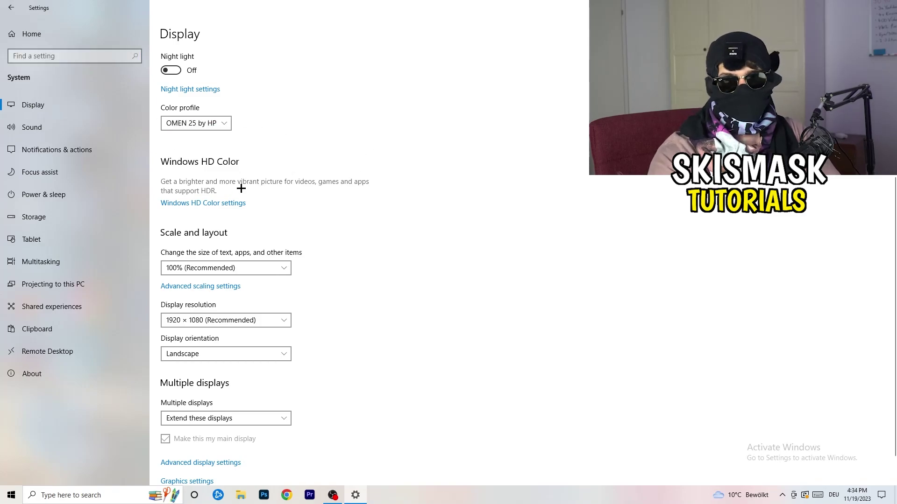
pyautogui.scroll(-1, 196, 200)
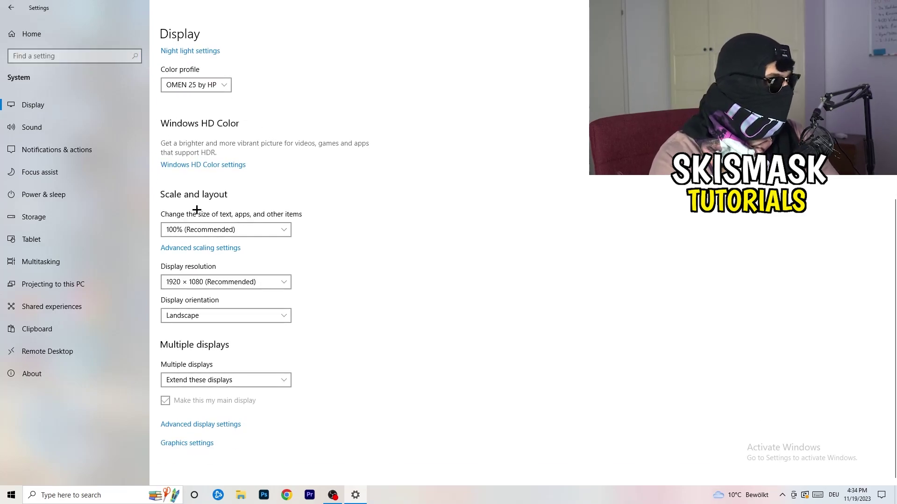
pyautogui.click(277, 230)
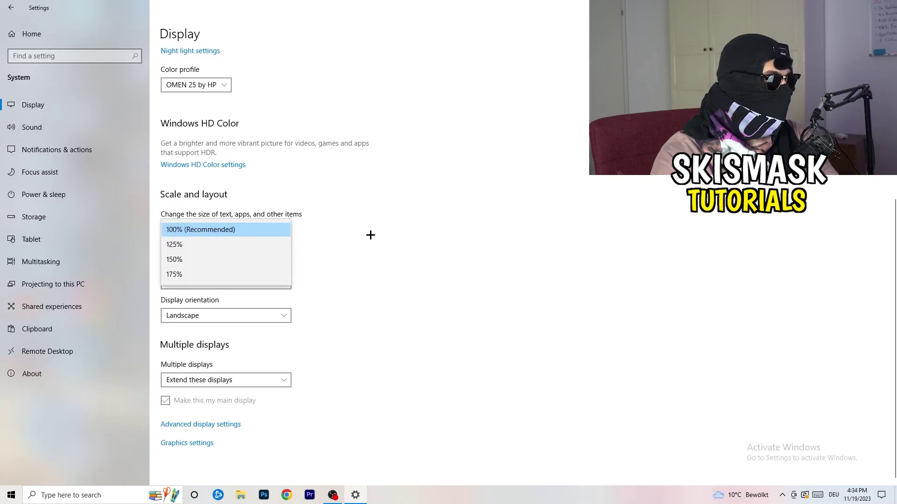
pyautogui.click(440, 220)
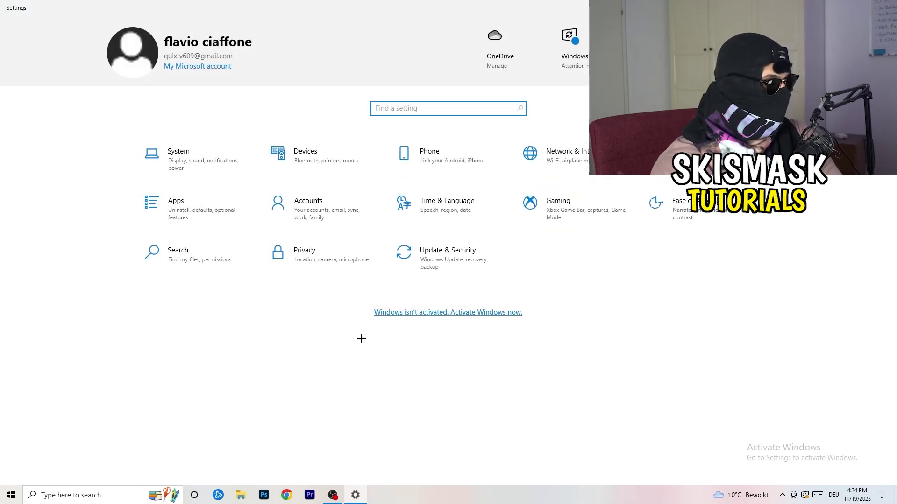
# - Open the Gaming section's Xbox Game Bar page, with Xbox Game Bar set to Off
pyautogui.click(595, 224)
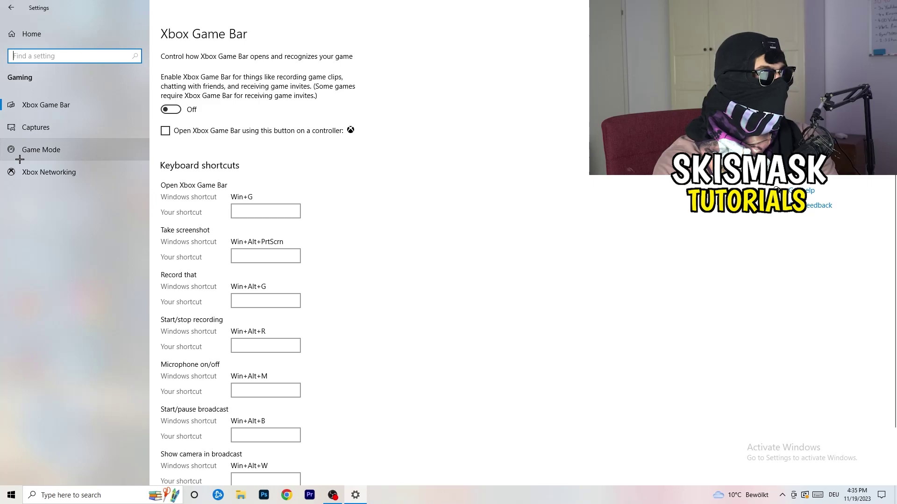
pyautogui.click(79, 150)
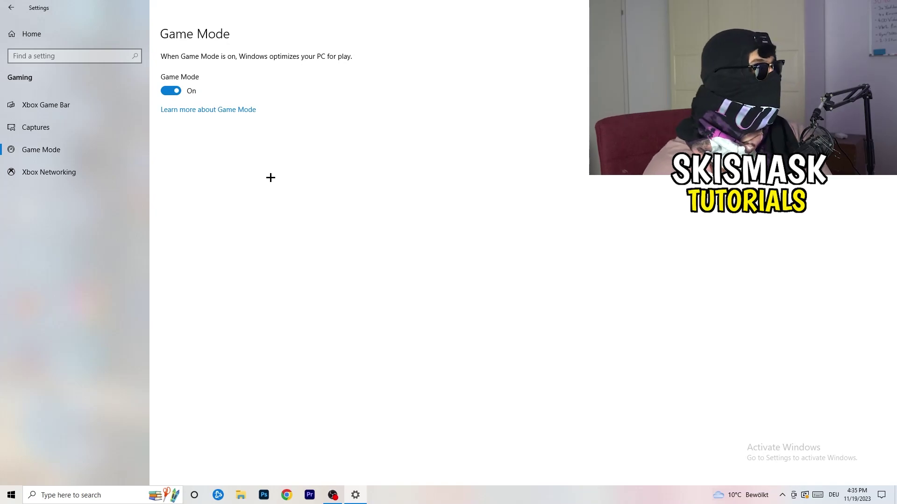
# - Close Settings, move the Steam shortcut to an empty spot and open its Properties
pyautogui.hotkey('alt', 'F4')
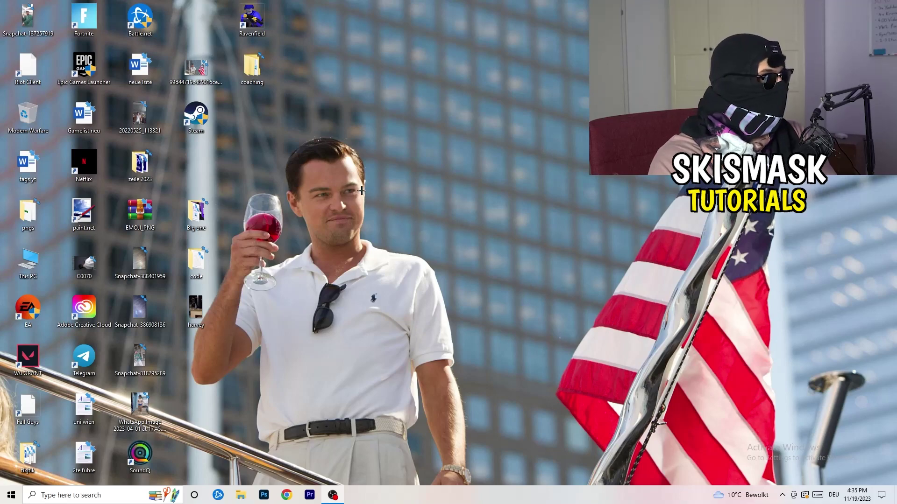
pyautogui.moveTo(196, 119); pyautogui.dragTo(475, 191)
pyautogui.rightClick(479, 163)
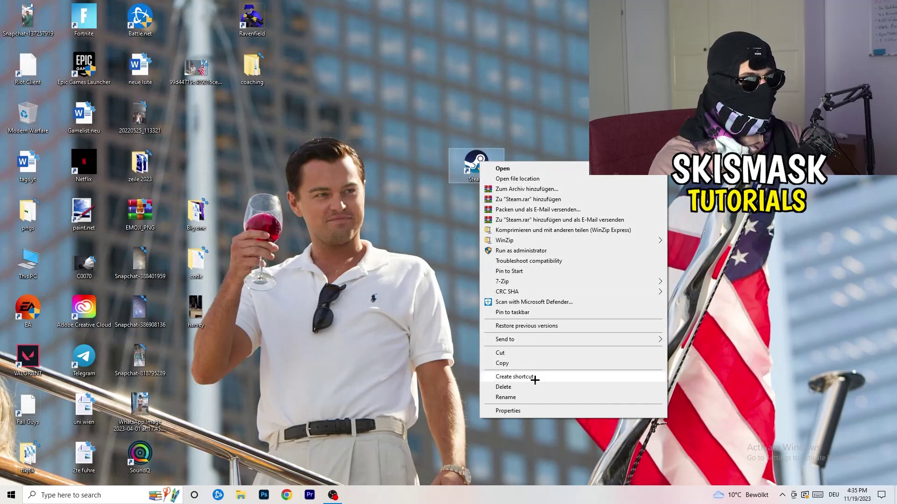
pyautogui.click(539, 411)
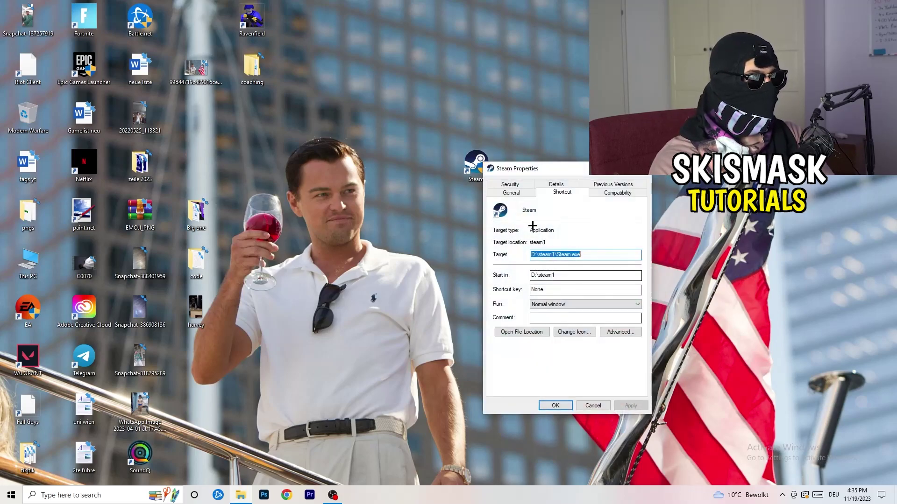
pyautogui.moveTo(518, 169); pyautogui.dragTo(381, 88)
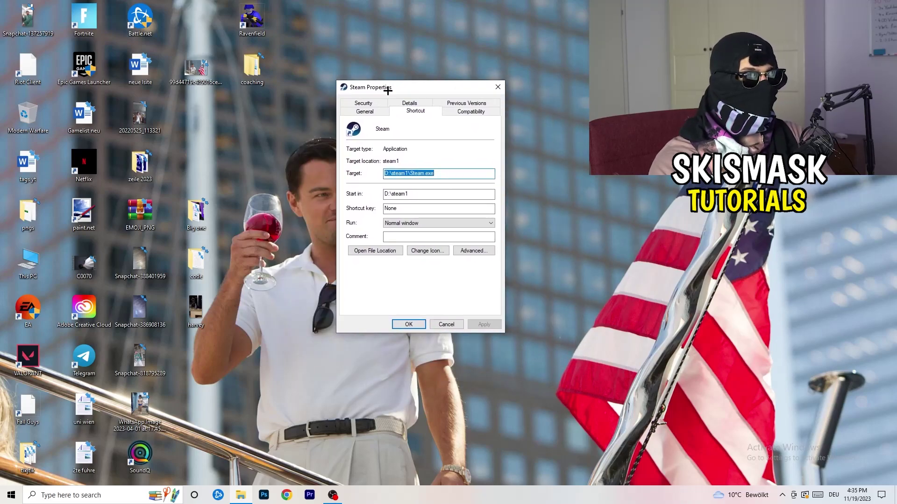
# - Set Steam to Windows 8 compatibility mode, run as administrator, and confirm with OK
pyautogui.click(480, 112)
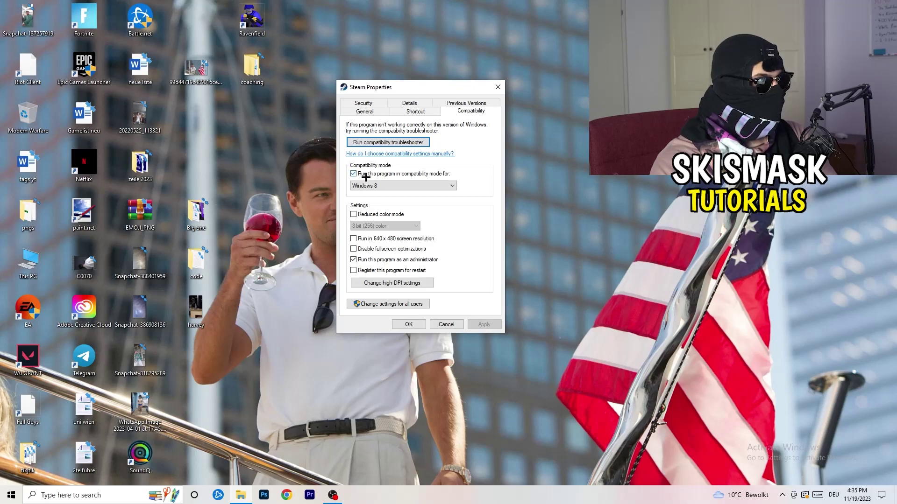
pyautogui.click(424, 185)
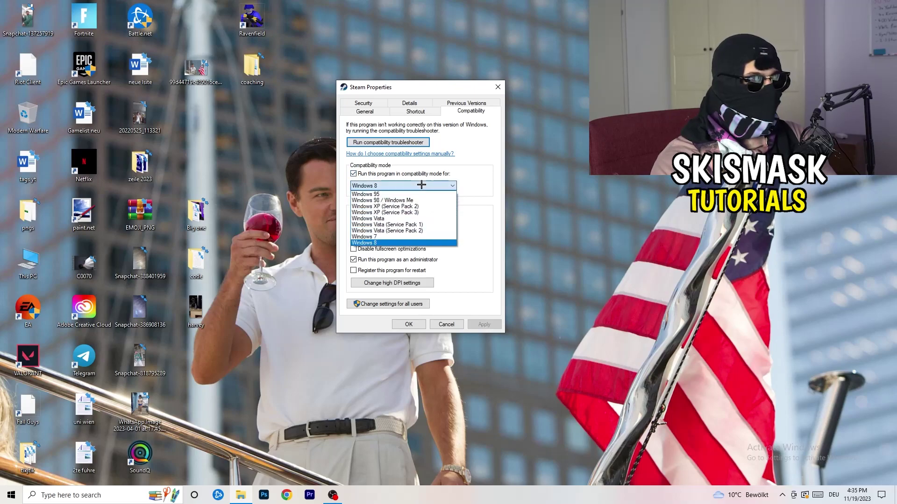
pyautogui.click(498, 179)
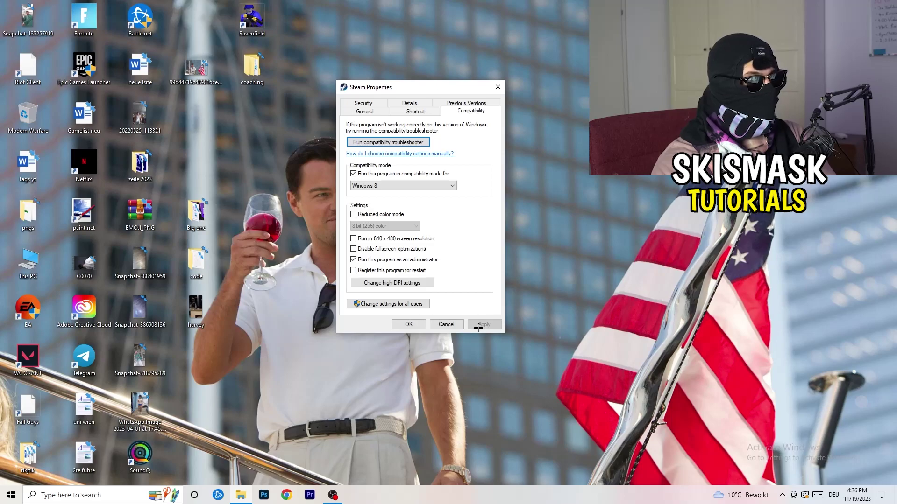
pyautogui.click(409, 324)
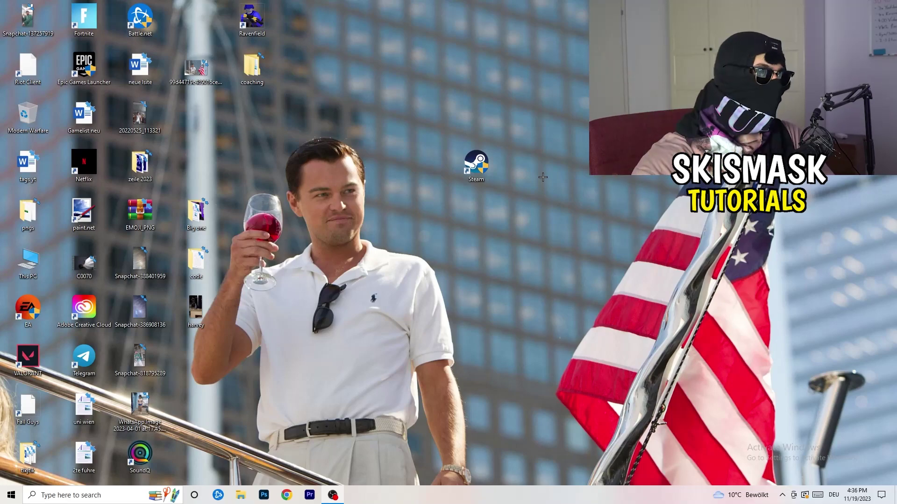
# - Shift the Steam desktop shortcut a little further to the left
pyautogui.moveTo(487, 175); pyautogui.dragTo(431, 175)
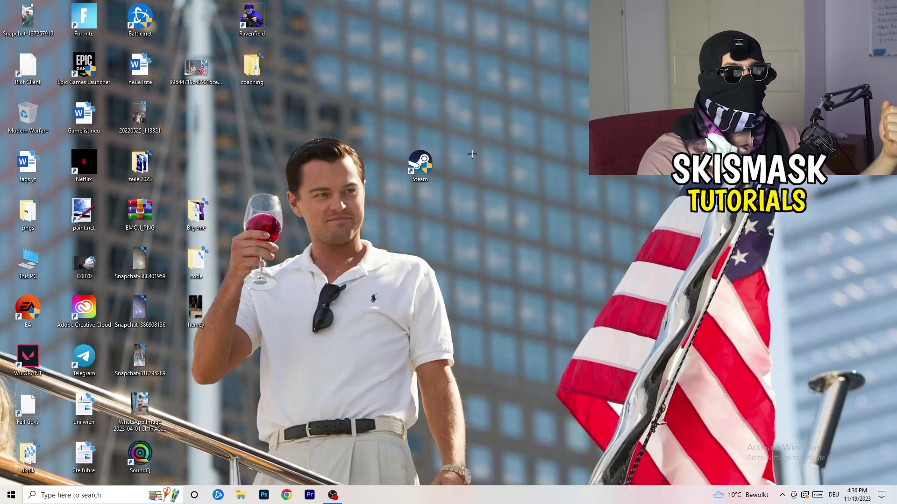
# - Review the Steam shortcut's Compatibility tab again, then return its icon to the fourth column
pyautogui.moveTo(430, 164); pyautogui.dragTo(324, 159)
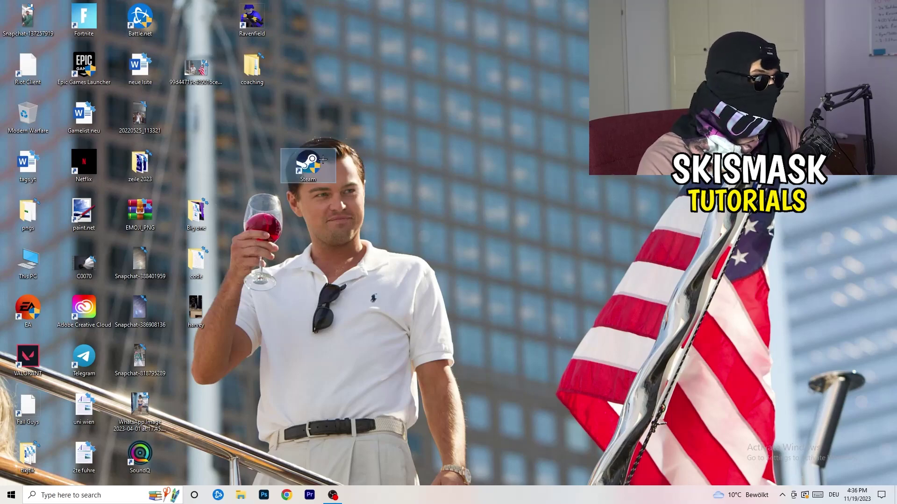
pyautogui.rightClick(309, 161)
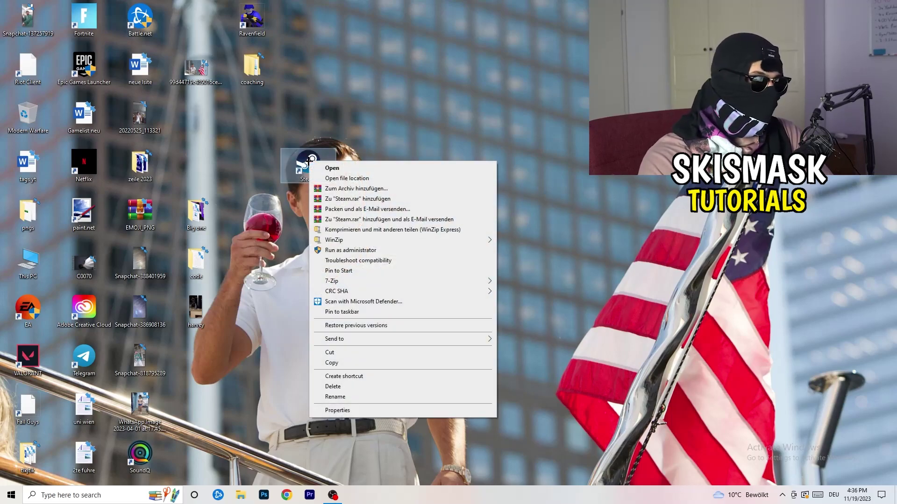
pyautogui.click(338, 410)
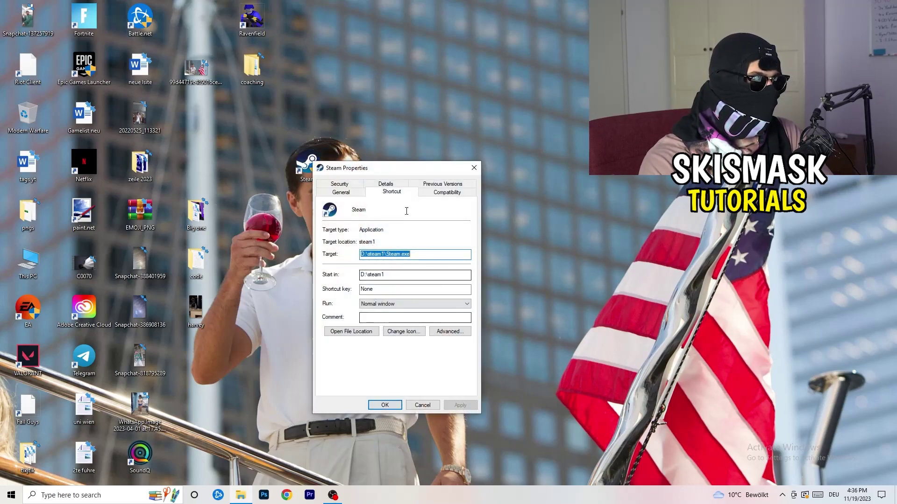
pyautogui.click(444, 189)
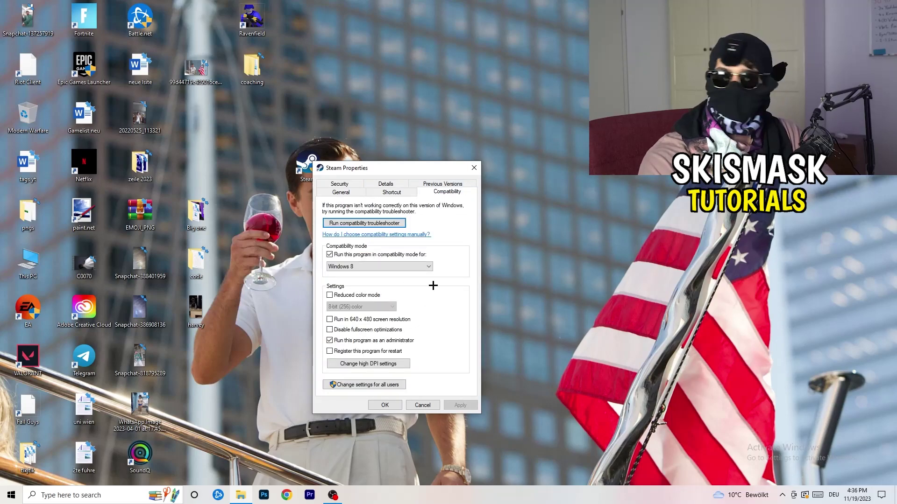
pyautogui.click(474, 168)
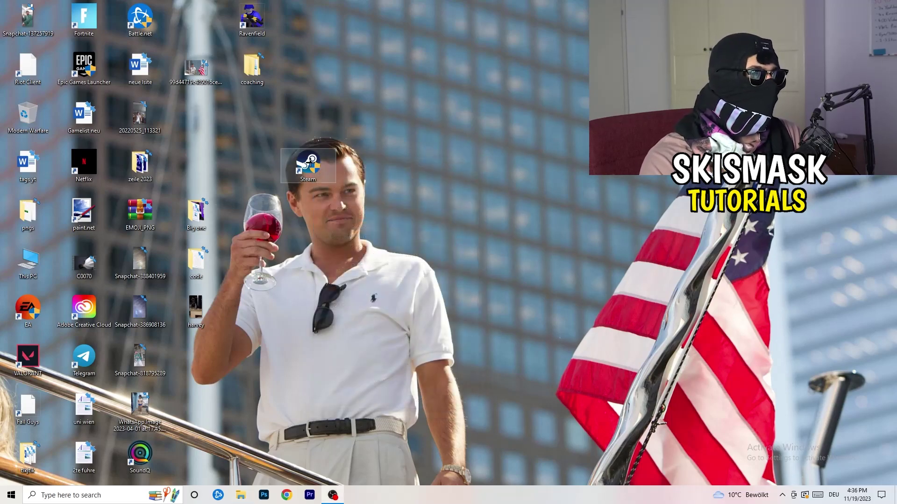
pyautogui.moveTo(308, 165); pyautogui.dragTo(196, 114)
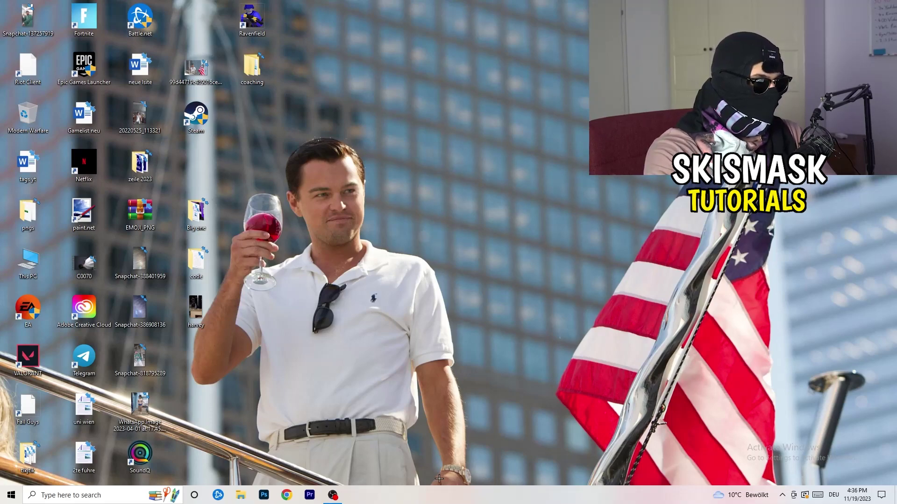
pyautogui.moveTo(445, 492); pyautogui.dragTo(479, 497)
# - Launch Task Manager from the taskbar menu and maximize it to the Processes view
pyautogui.rightClick(478, 497)
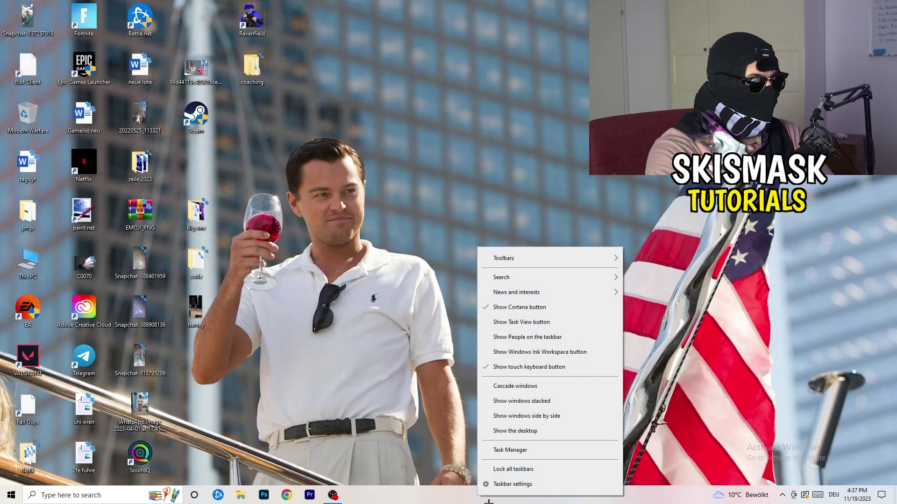
pyautogui.click(514, 450)
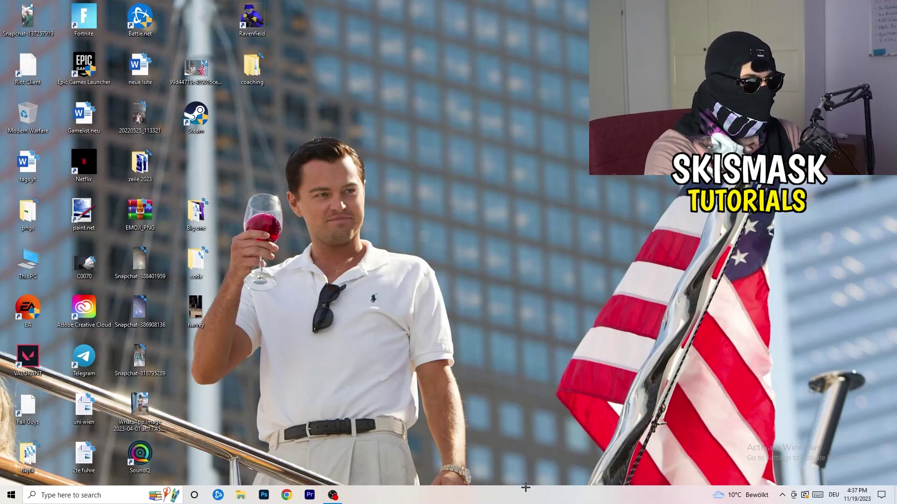
pyautogui.click(512, 16)
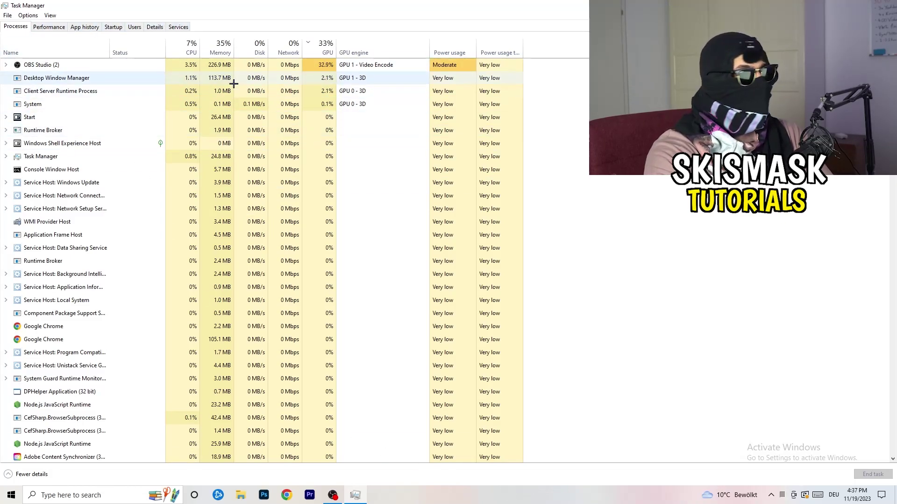
# - On the Details tab, show Set priority options for Creative Cloud UI Helper, still Normal
pyautogui.click(156, 28)
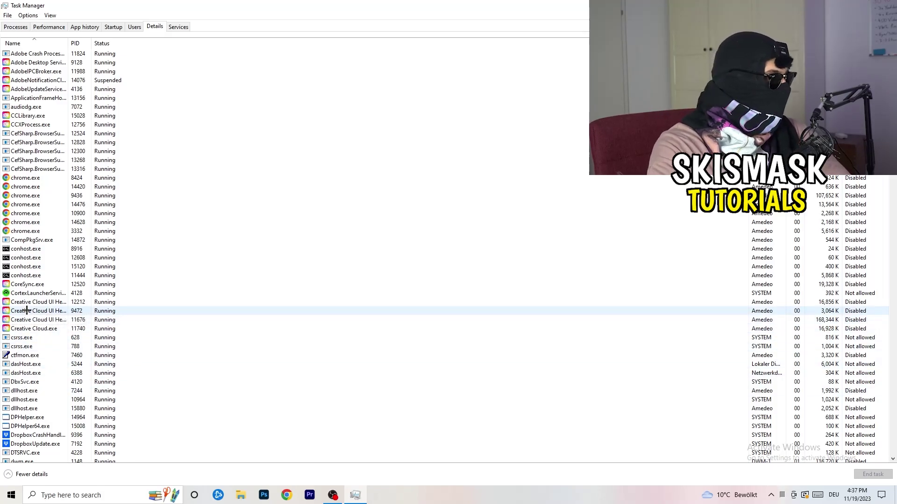
pyautogui.rightClick(27, 310)
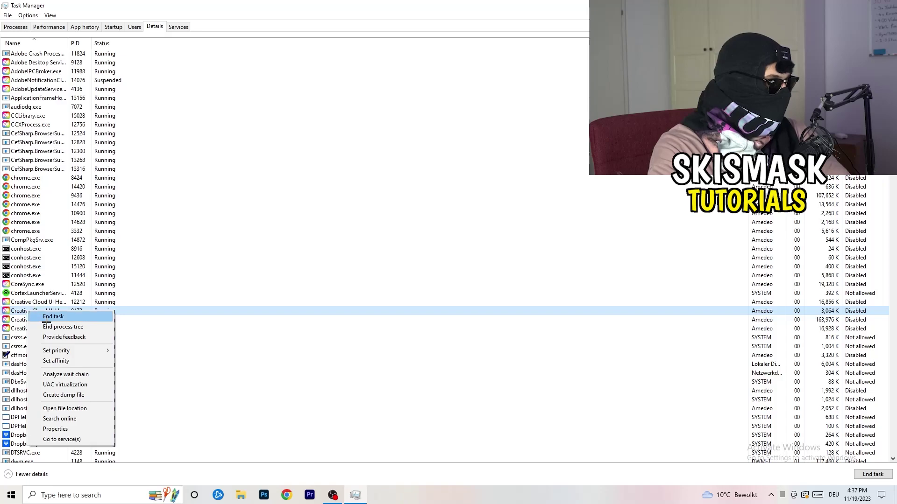
pyautogui.moveTo(57, 355)
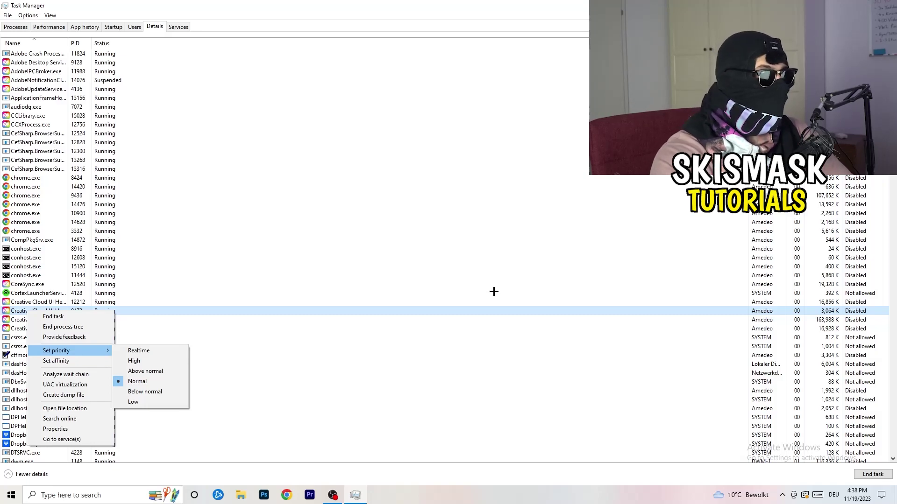
# - Dismiss the priority menu and exit Task Manager back to the desktop
pyautogui.press('Escape')
pyautogui.hotkey('alt', 'F4')
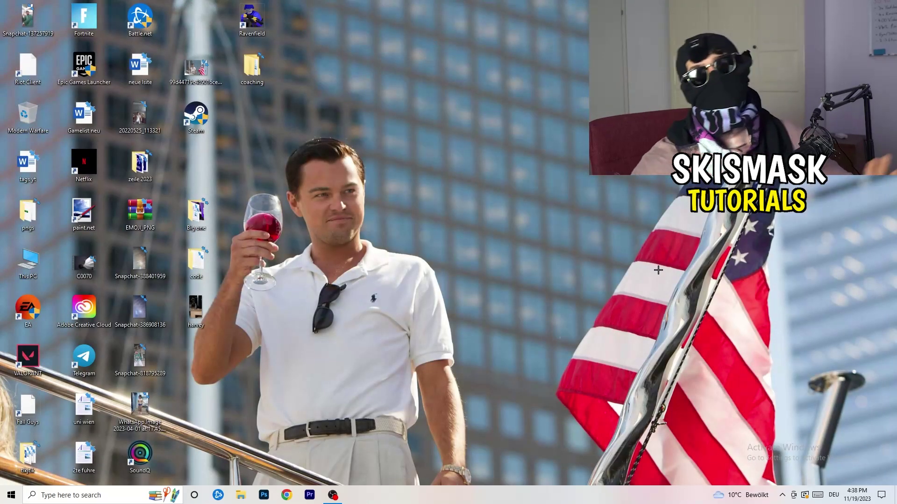